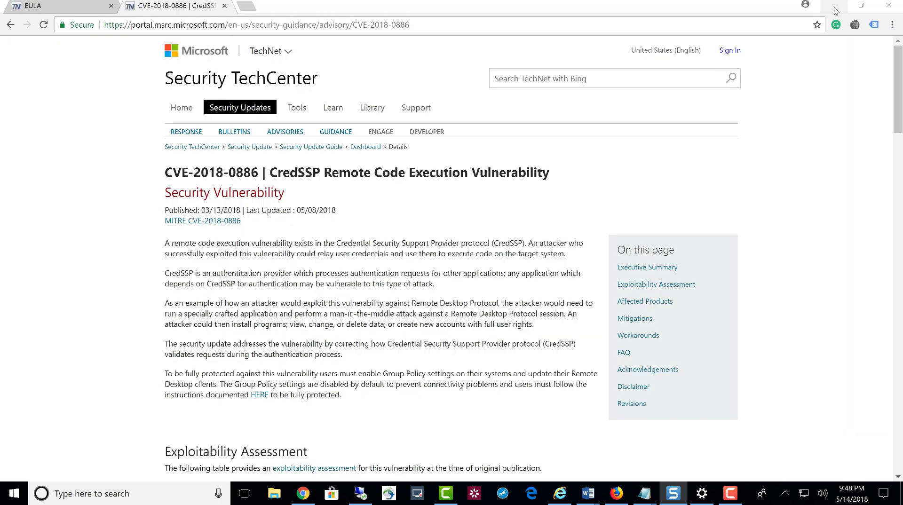
Step: Look up the Windows Update settings, review the updates awaiting installation, and close the settings window
left_click(842, 8)
left_click(132, 501)
type("window")
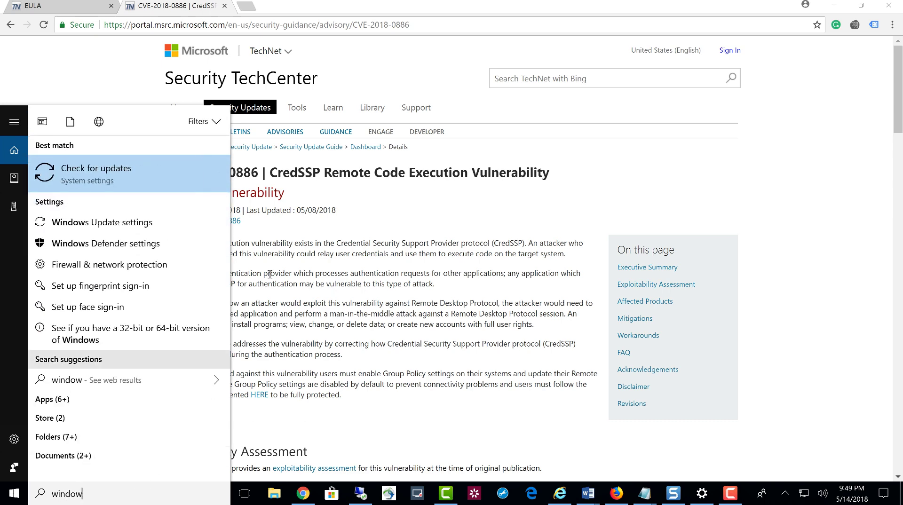
left_click(91, 231)
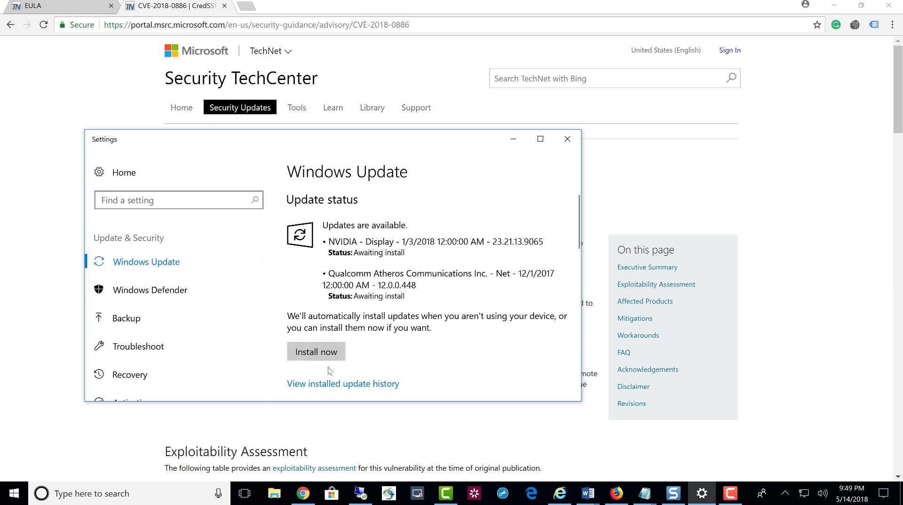
left_click_drag(454, 327, 287, 327)
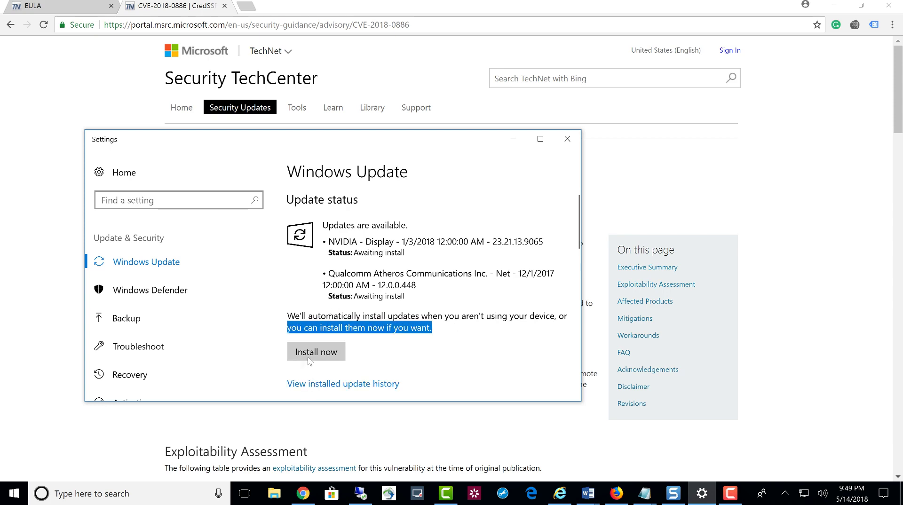
left_click(567, 141)
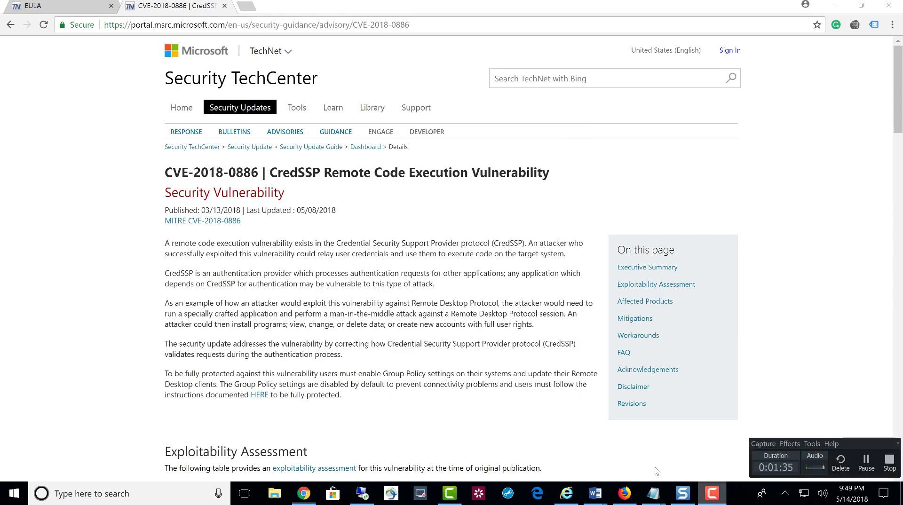
Step: Switch to Snagit Editor to view the captured Remote Desktop authentication error about CredSSP encryption oracle remediation, and minimize the editor
left_click(711, 493)
left_click(711, 492)
left_click(679, 492)
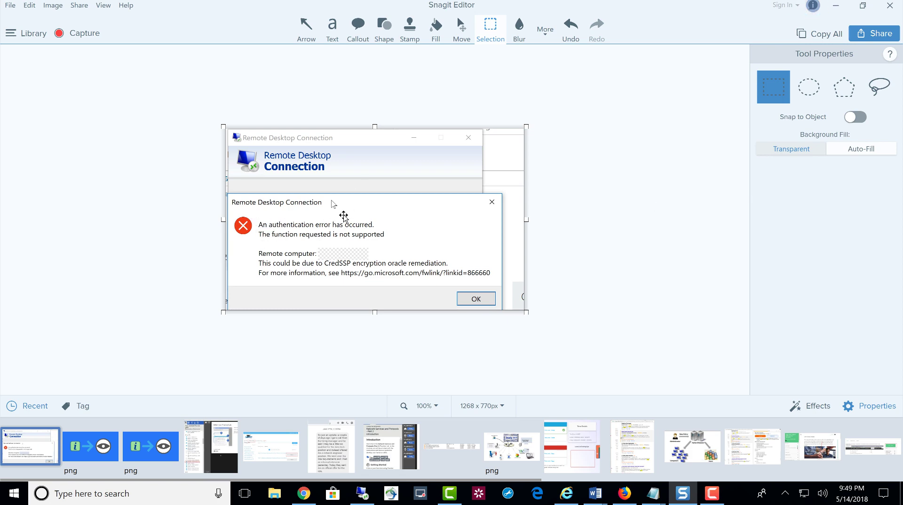
left_click(837, 8)
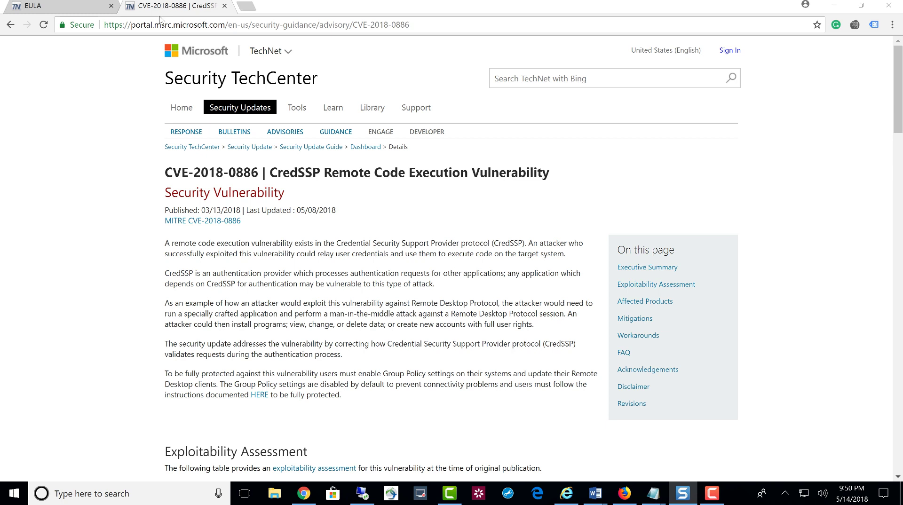
Step: Highlight the full web address of the CVE-2018-0886 security advisory in the browser
left_click_drag(413, 25, 104, 24)
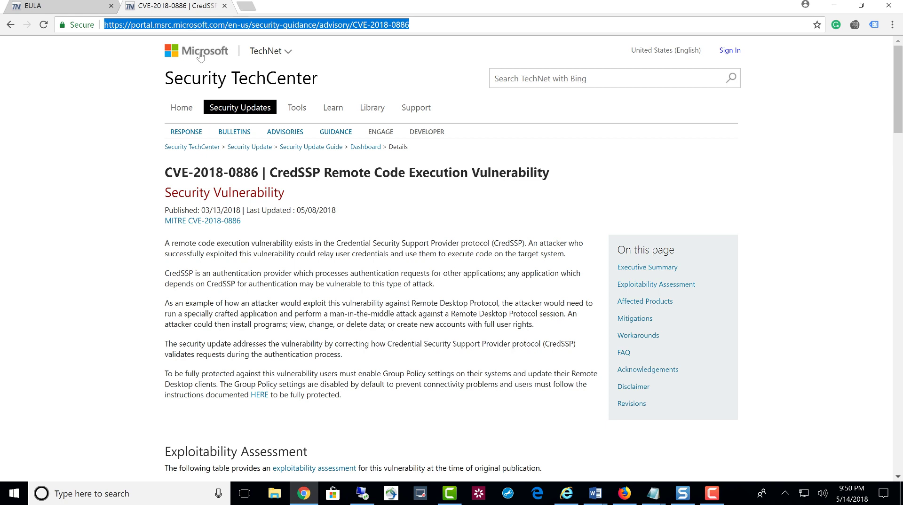
left_click(249, 25)
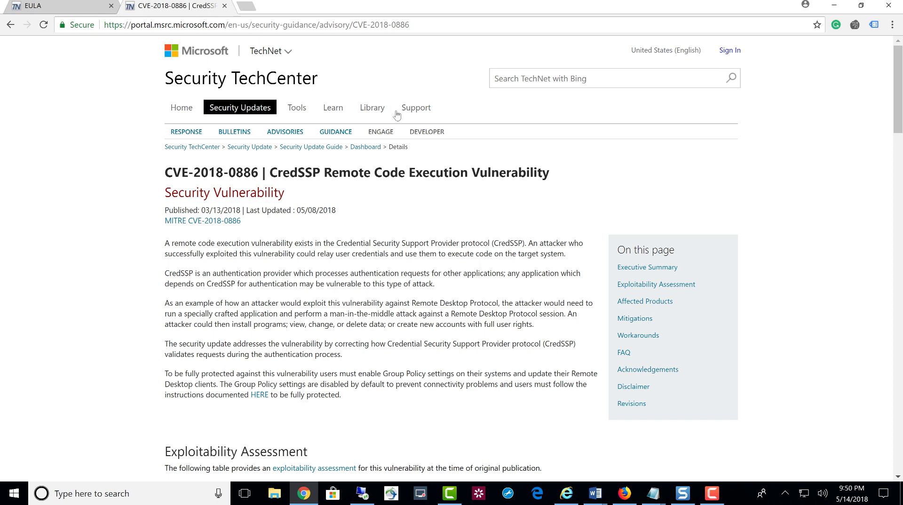
scroll(400, 113, "down", 1)
scroll(241, 109, "up", 1)
triple_click(193, 26)
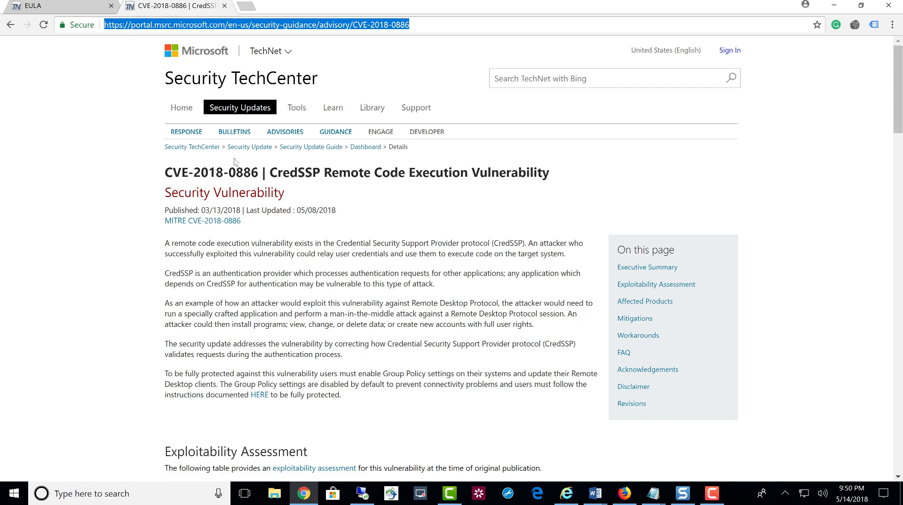
Step: Check the open EULA page, return to the CVE-2018-0886 advisory, and examine its Affected Products table
left_click(61, 7)
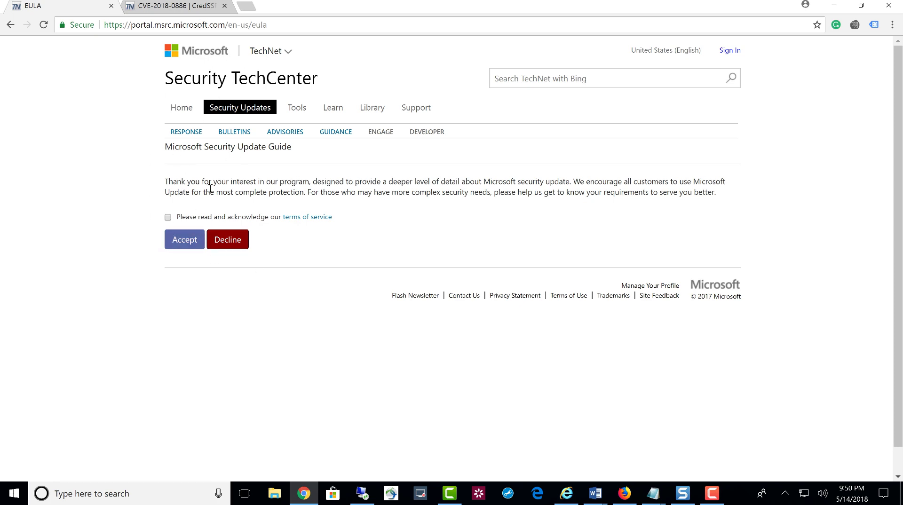
left_click(204, 5)
scroll(277, 244, "down", 3)
scroll(276, 244, "down", 9)
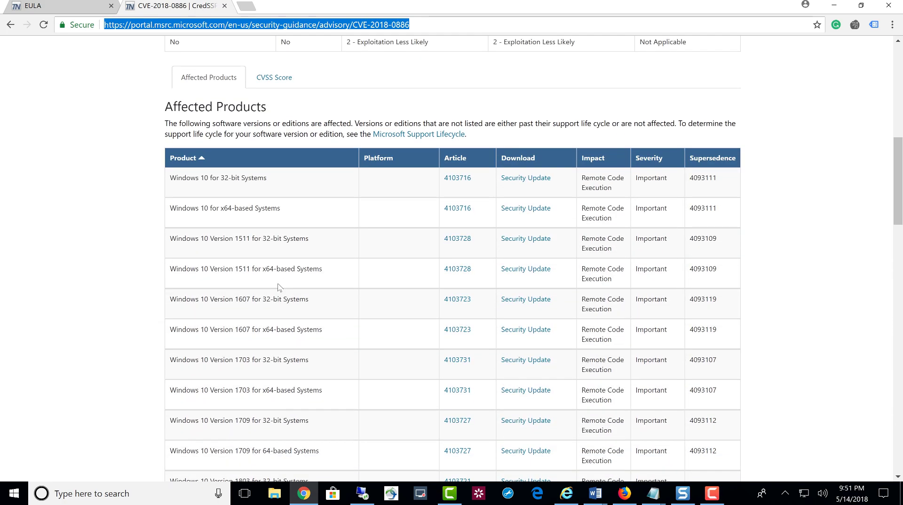
scroll(277, 289, "down", 1)
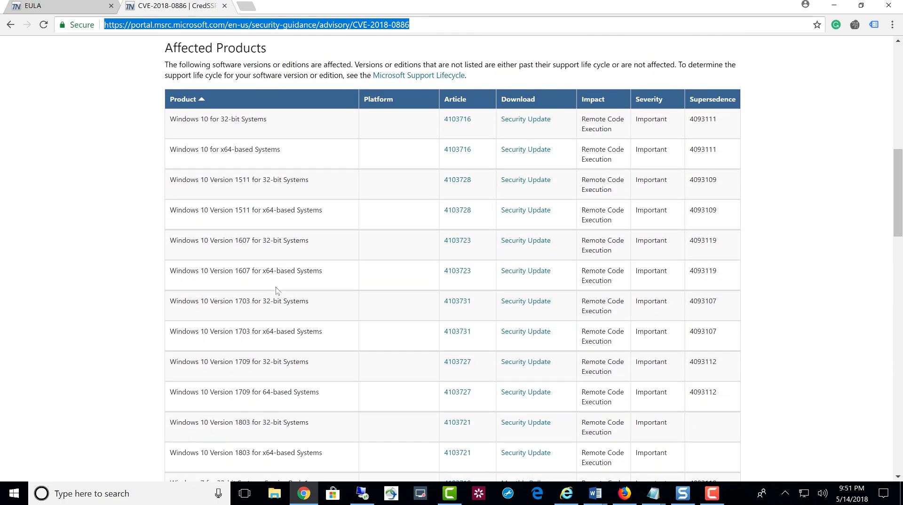
scroll(277, 290, "down", 4)
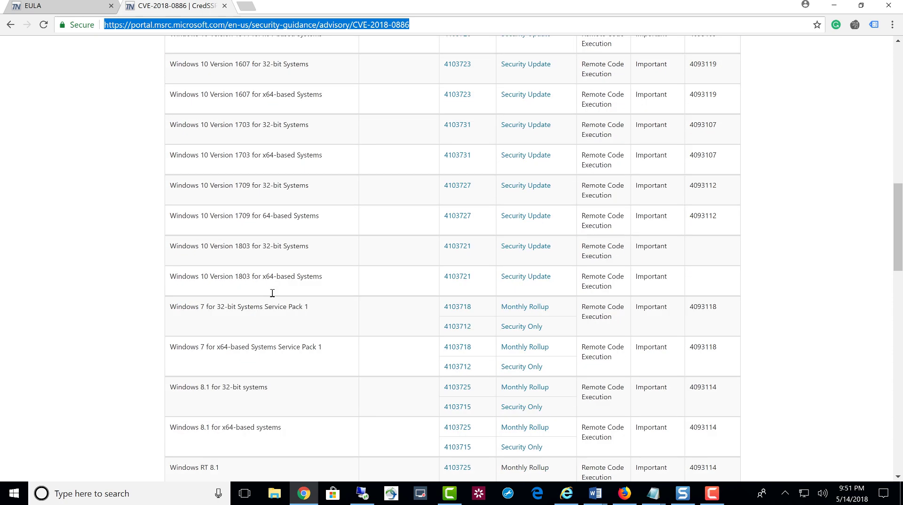
scroll(273, 293, "up", 4)
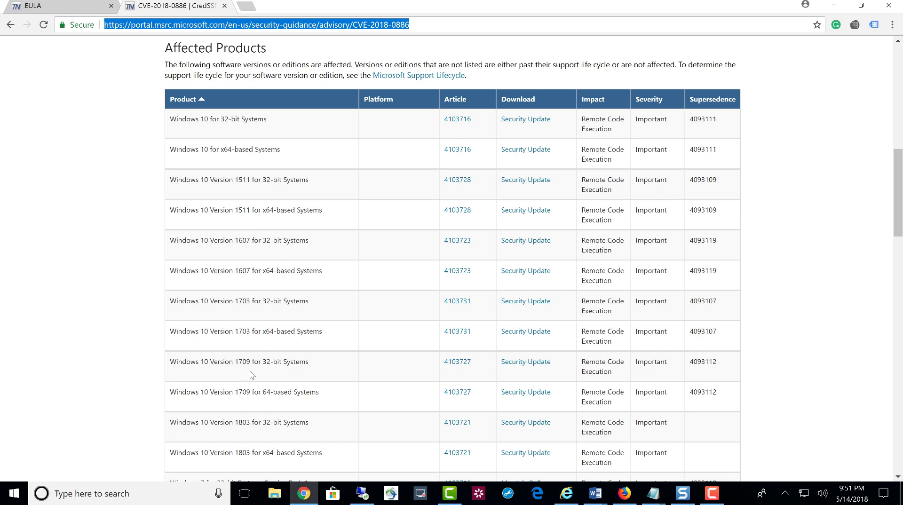
Step: Check the Windows version with winver and highlight the Windows 10 Version 1709 for 64-based Systems entry under Affected Products
left_click(176, 489)
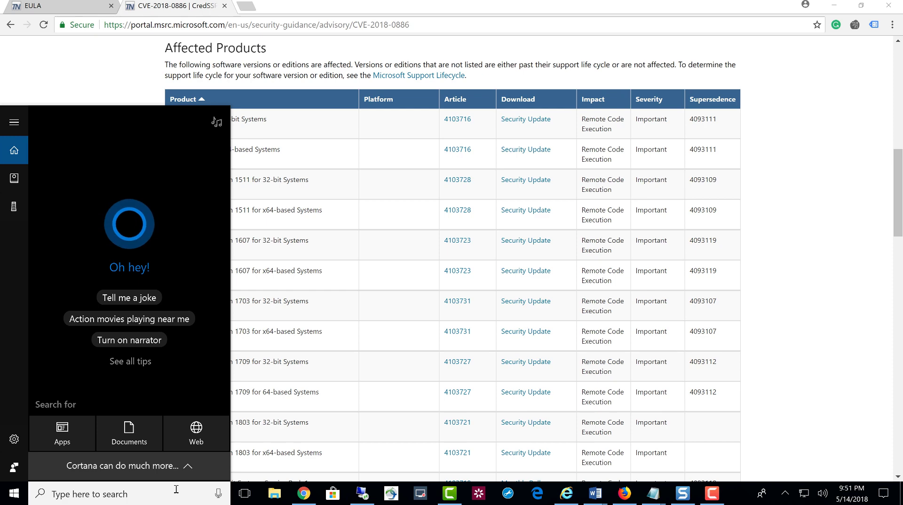
type("win")
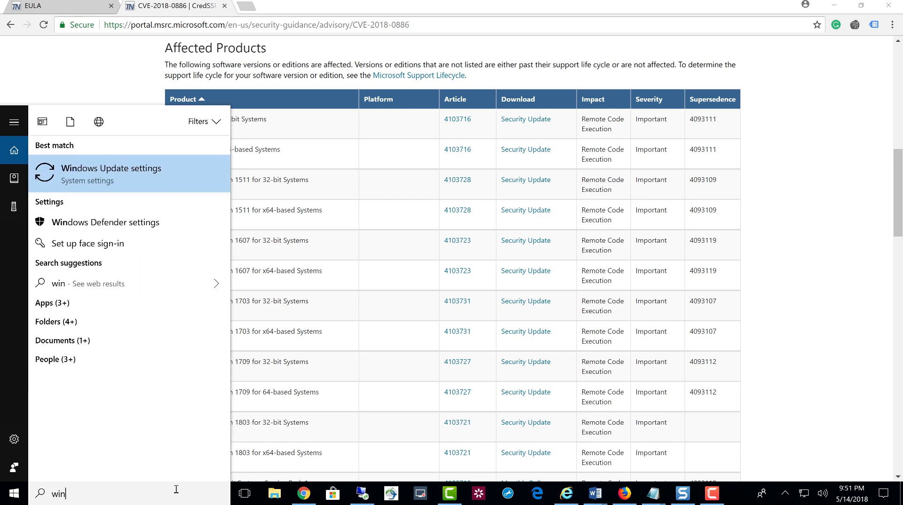
type("ver")
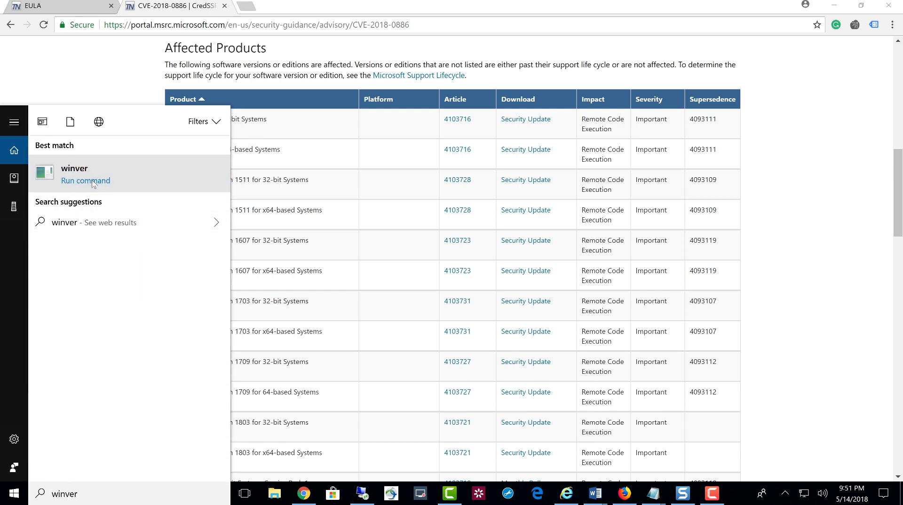
key("Return")
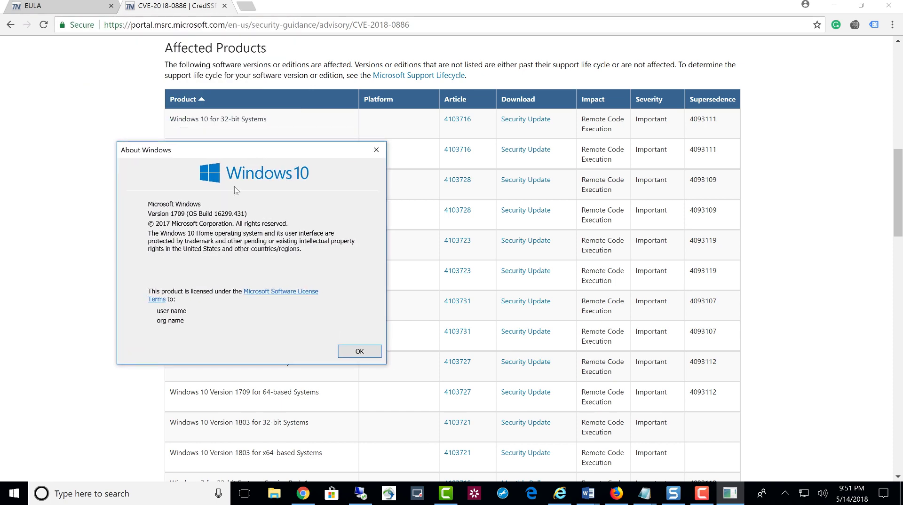
left_click_drag(176, 215, 508, 175)
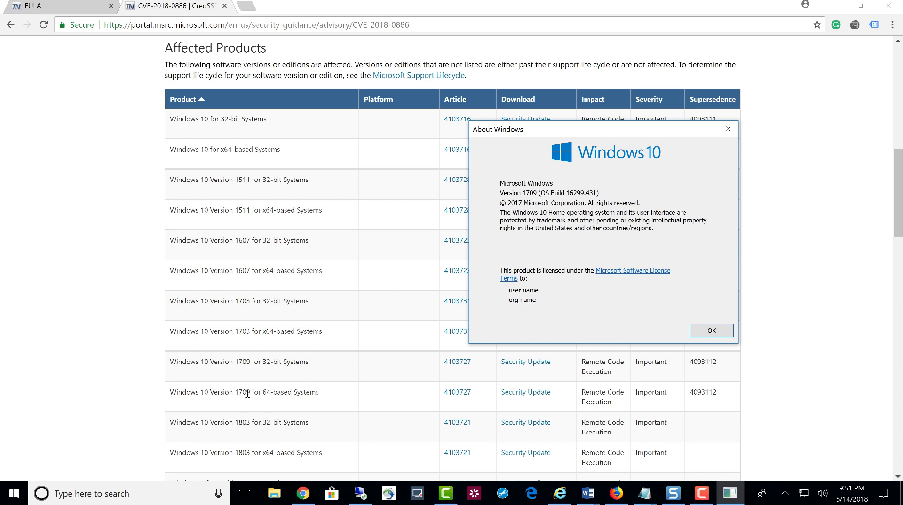
left_click_drag(182, 393, 336, 401)
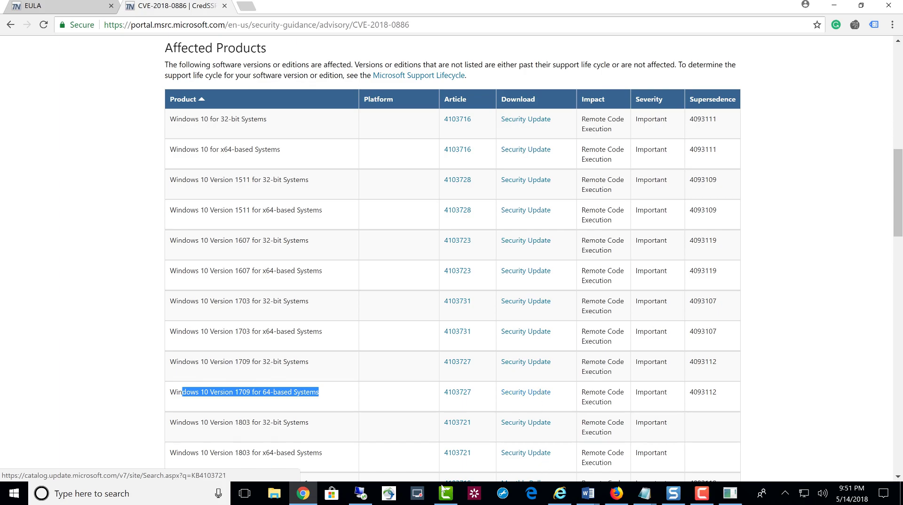
Step: Switch to the remote desktop session to view the KB4103723 update download, and minimize the session
left_click(359, 494)
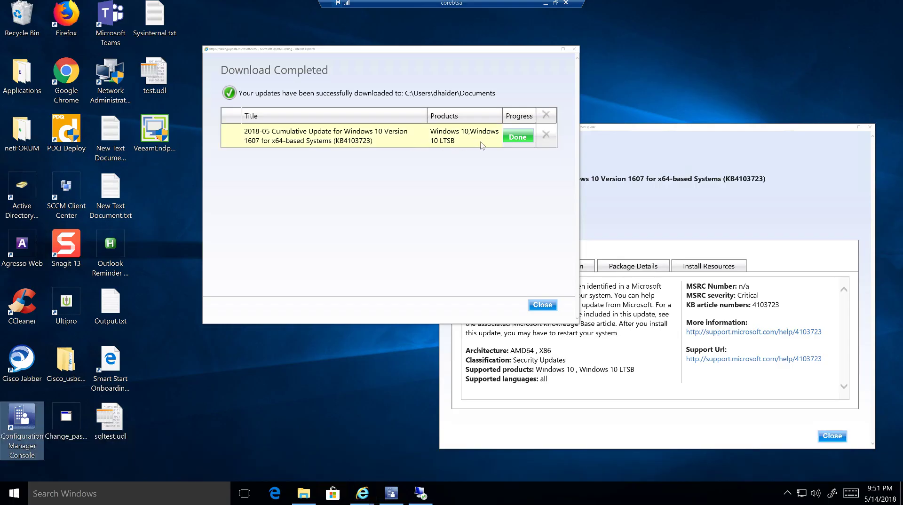
left_click(545, 4)
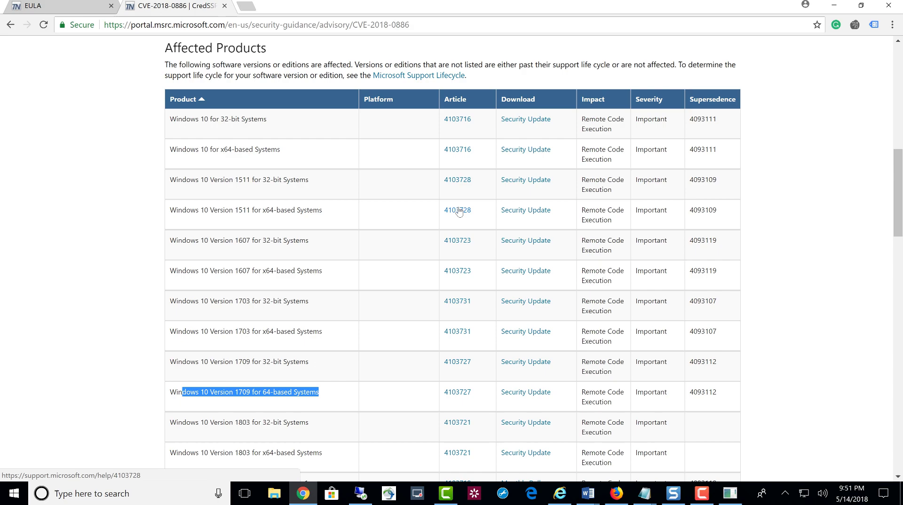
Step: Return to the beginning of the advisory and highlight the identifier CVE-2018-0886 in its title
scroll(288, 304, "down", 2)
scroll(329, 329, "up", 15)
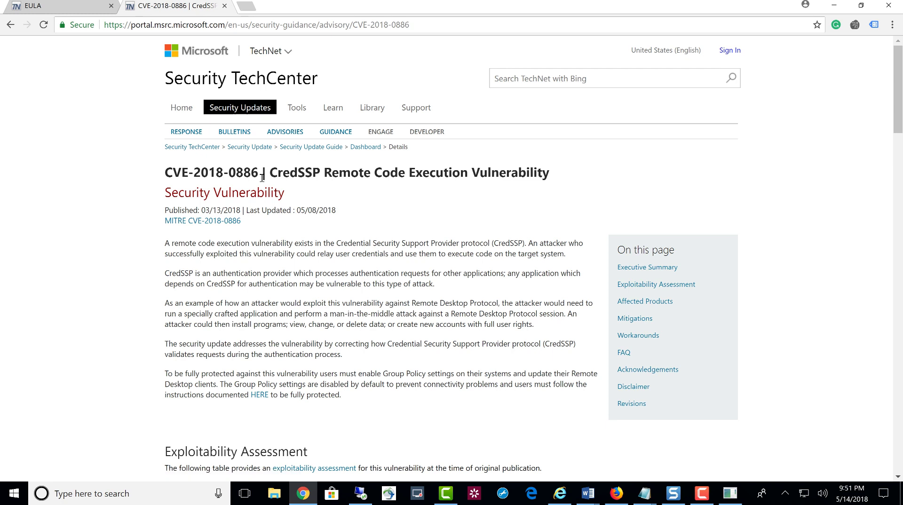
left_click_drag(262, 178, 166, 170)
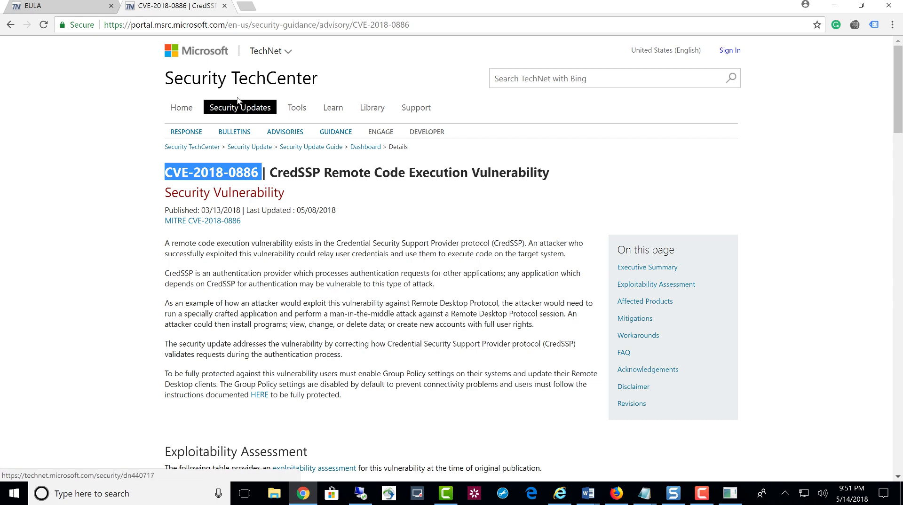
Step: Open the Security TechCenter home page and its Tools page to view the security tools and downloads for IT pros
left_click(211, 80)
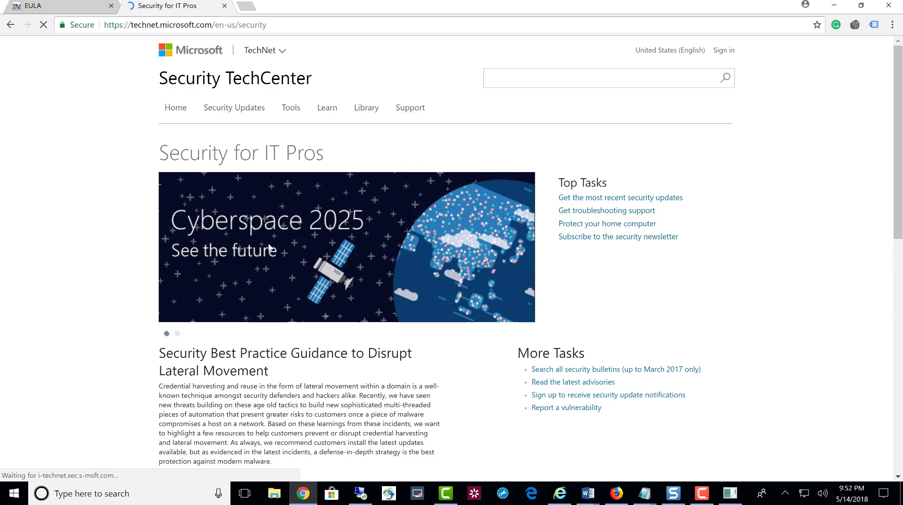
scroll(233, 125, "down", 2)
scroll(242, 127, "up", 2)
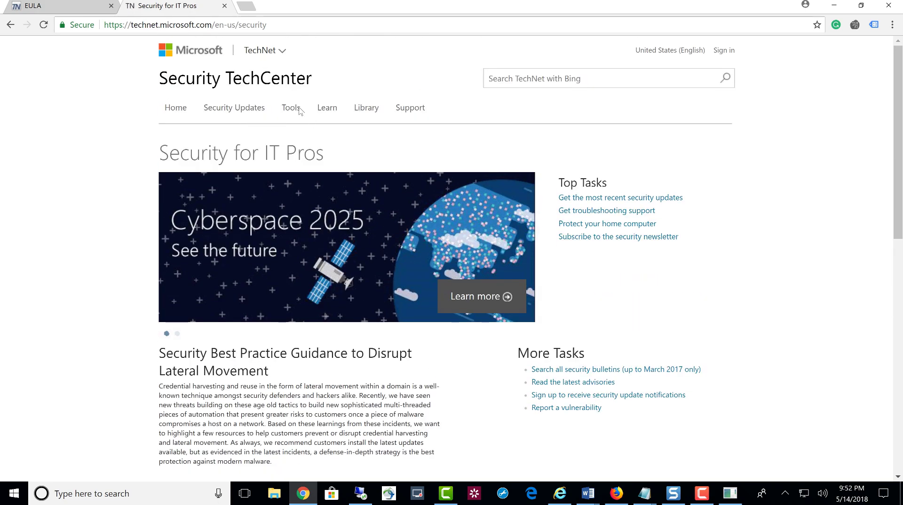
left_click(290, 108)
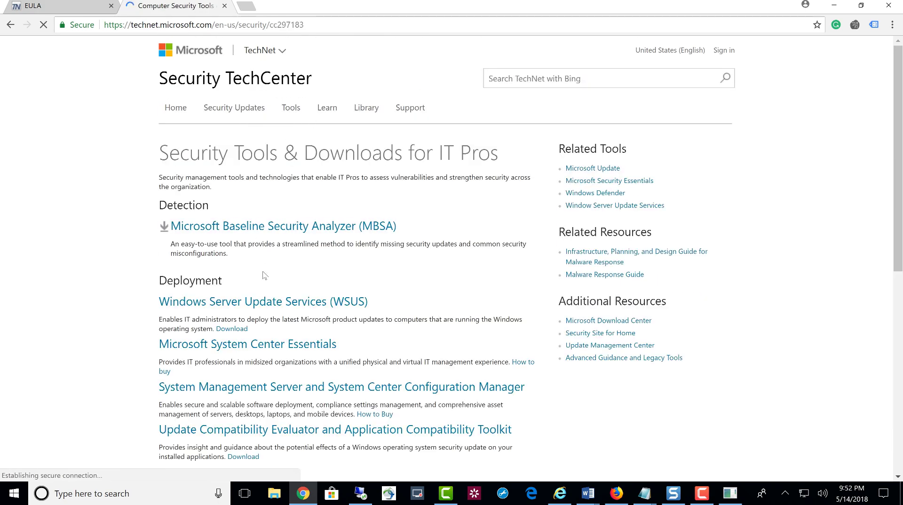
scroll(253, 277, "down", 1)
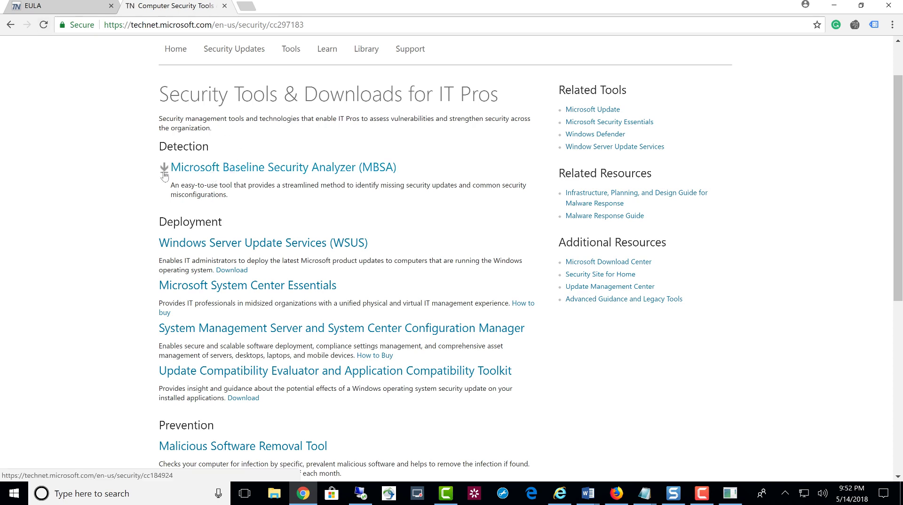
left_click(78, 6)
left_click(171, 6)
left_click(89, 495)
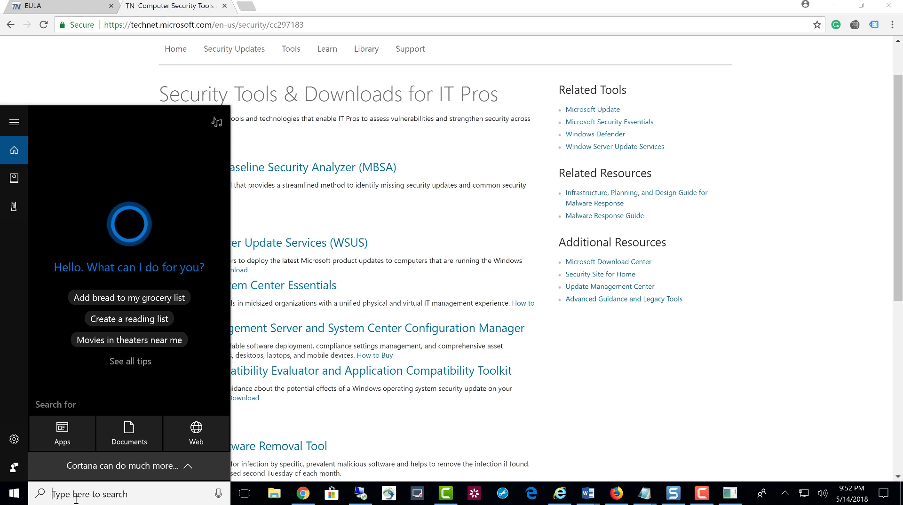
left_click(89, 7)
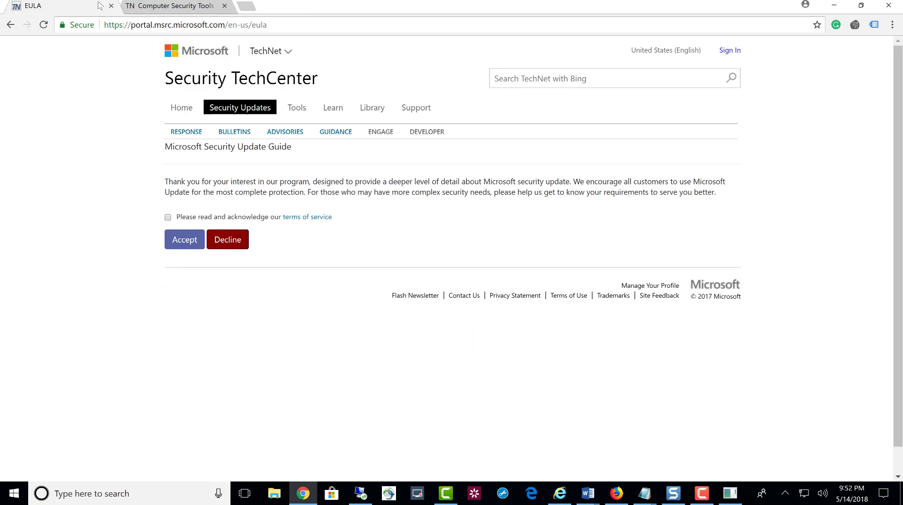
left_click(151, 5)
Step: Go back to the CVE-2018-0886 advisory and show its Affected Products table
left_click(10, 25)
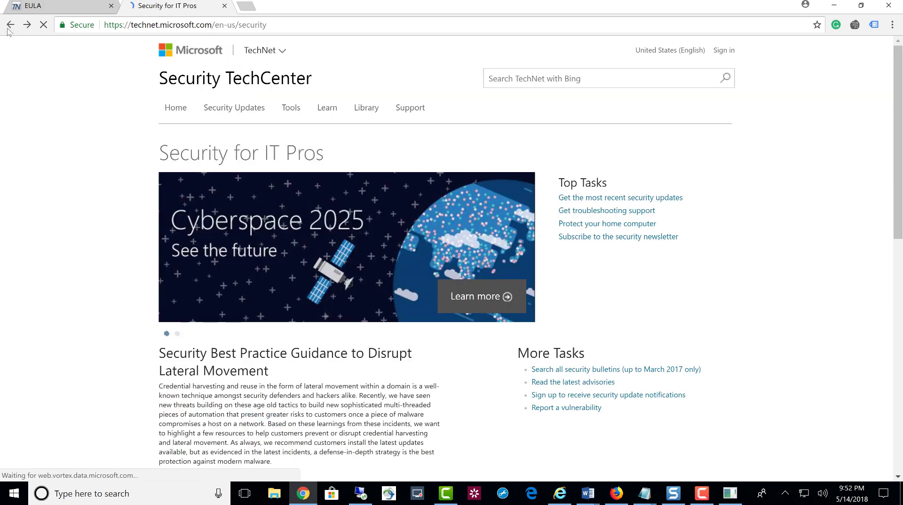
left_click(10, 25)
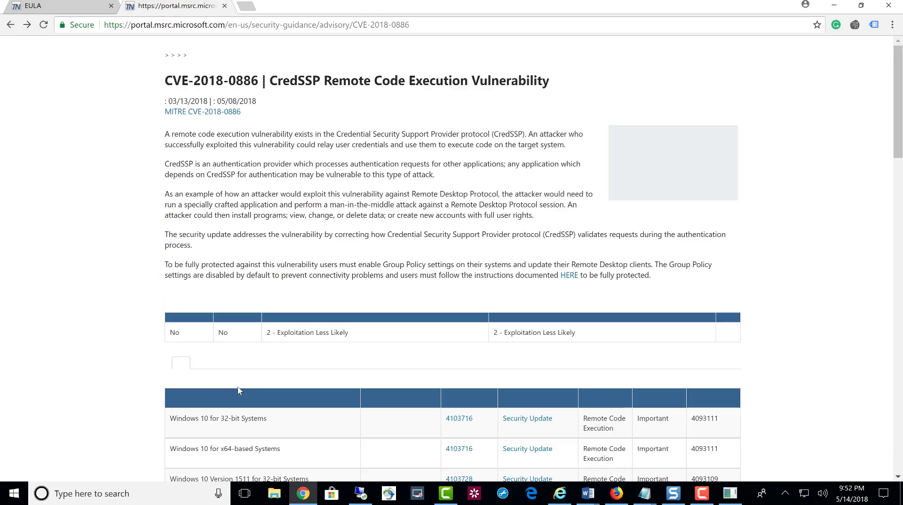
scroll(216, 298, "down", 10)
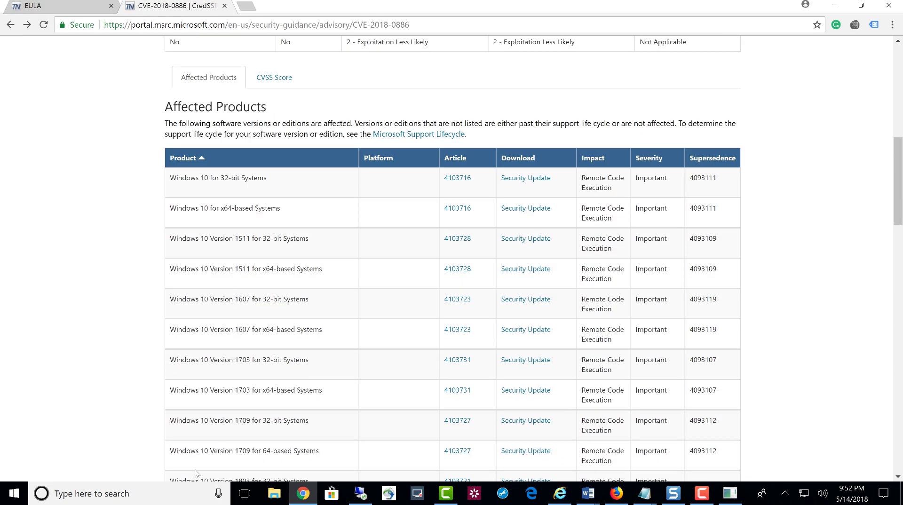
Step: Run winver again and bring up its window to check the installed Windows version
left_click(173, 498)
type("winver")
left_click(83, 177)
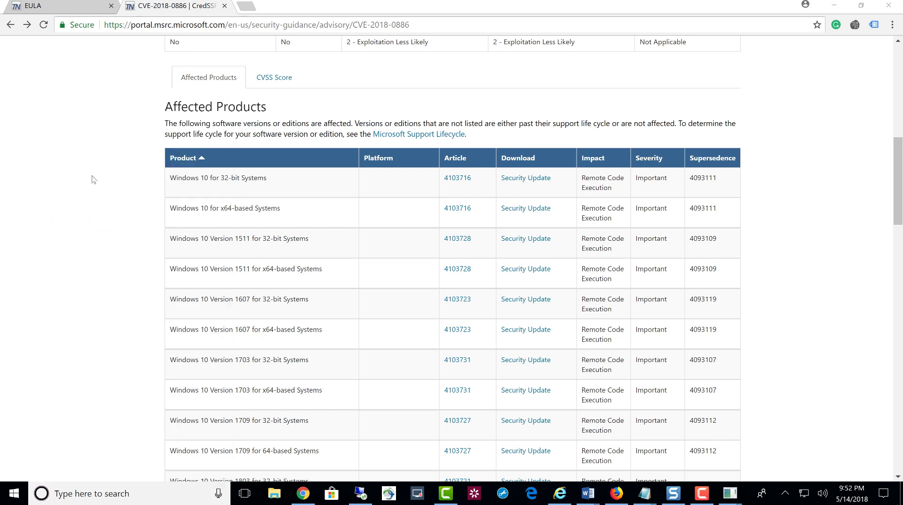
mouse_move(729, 493)
left_click(765, 428)
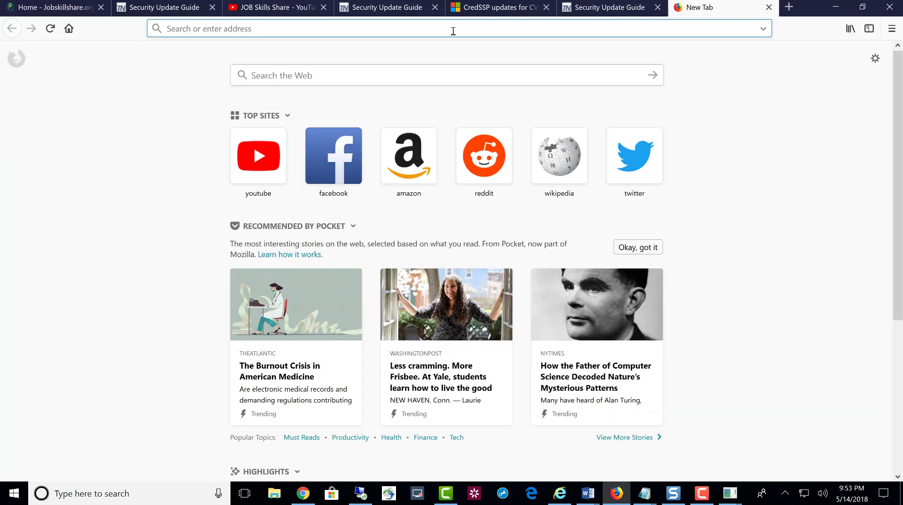
Step: In Firefox, browse the Jobskillshare home page down to the course list and highlight the Help Desk Support Entry level to Specialist title
left_click(52, 8)
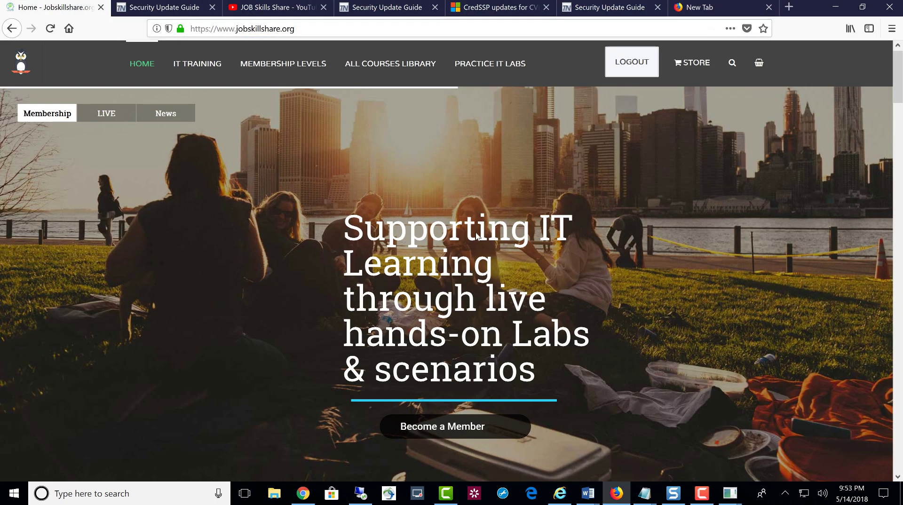
scroll(542, 324, "down", 10)
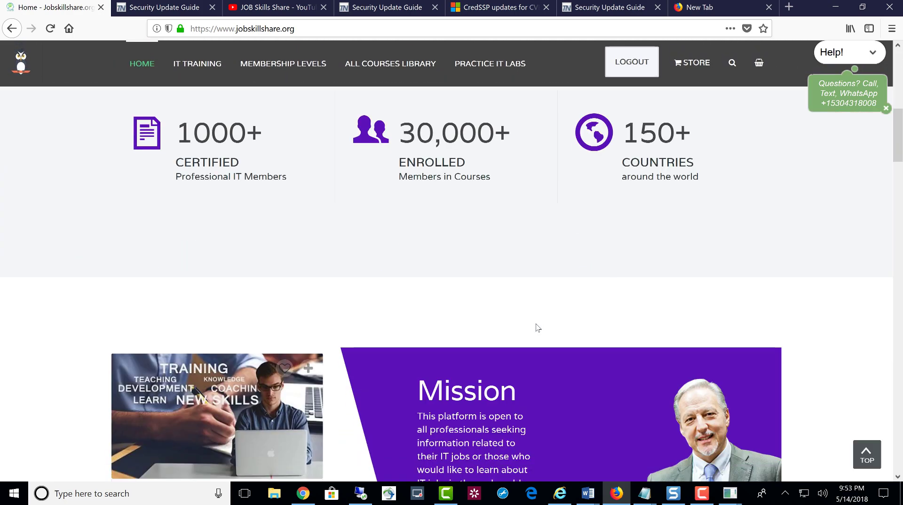
scroll(537, 327, "down", 10)
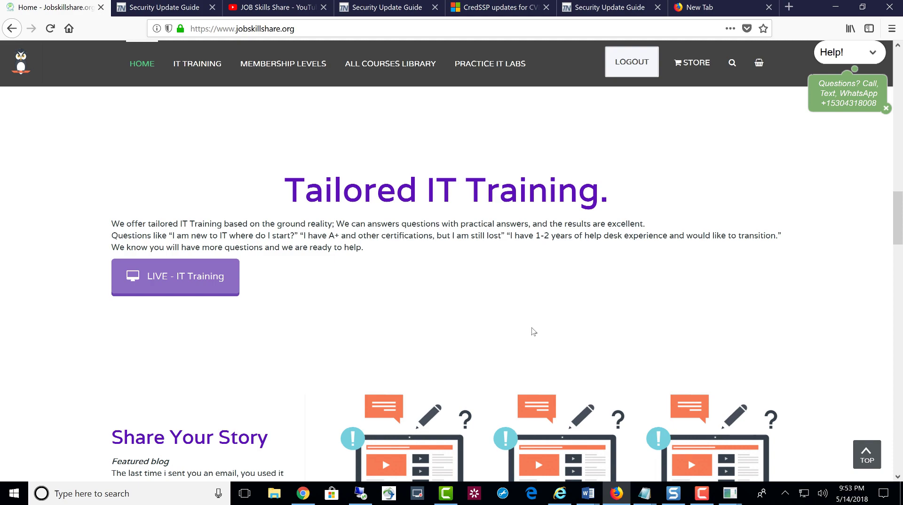
scroll(533, 332, "down", 20)
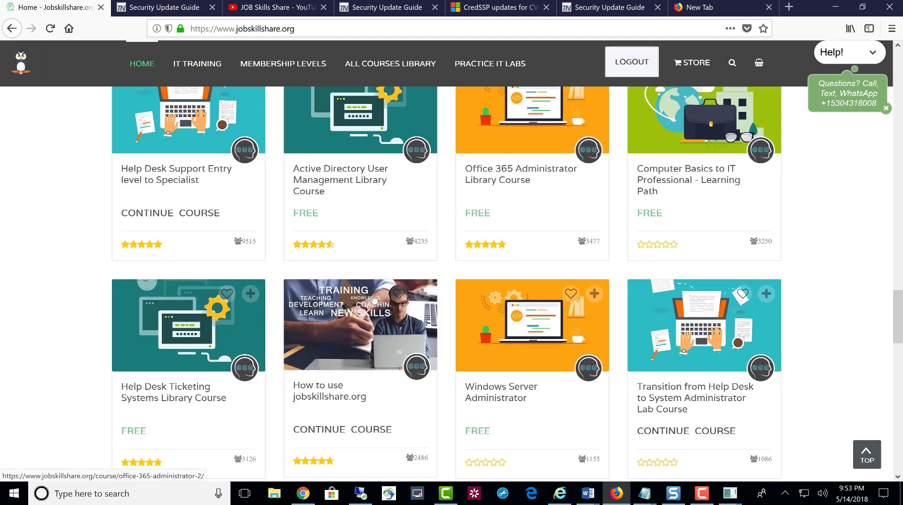
left_click_drag(199, 181, 110, 168)
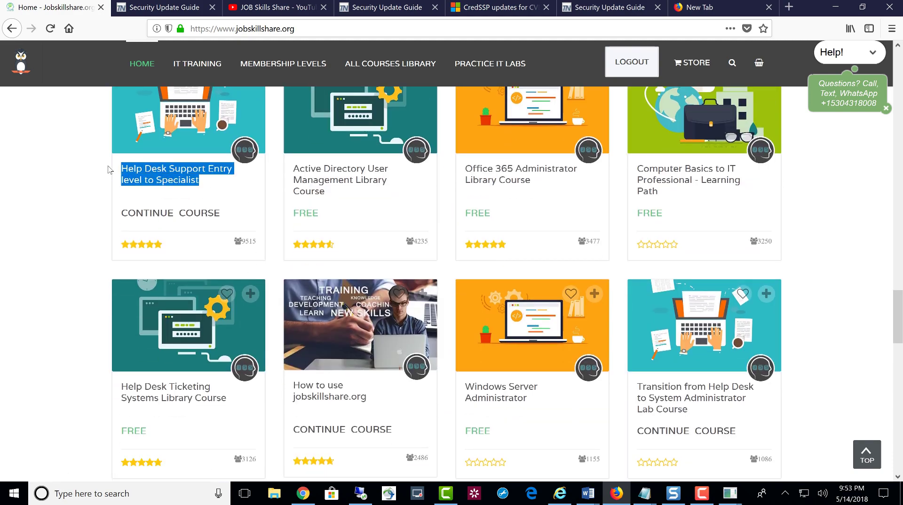